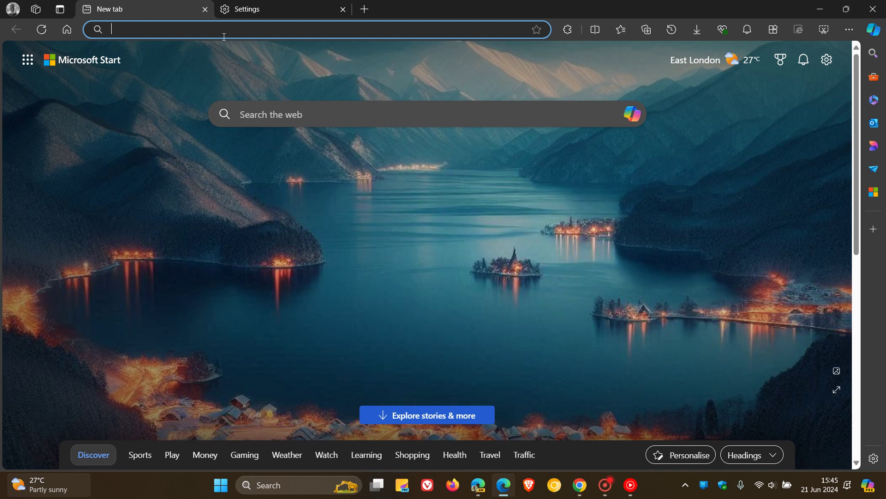
- Review Edge's Settings tab, step back from System to Profiles, then bring Edge Canary forward
{"action": "left_click", "coordinate": [258, 10]}
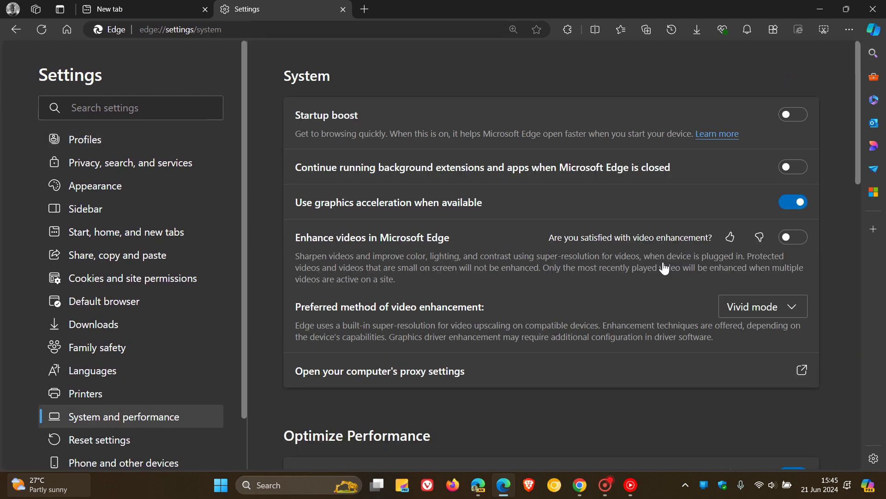
{"action": "key", "text": "alt+Left"}
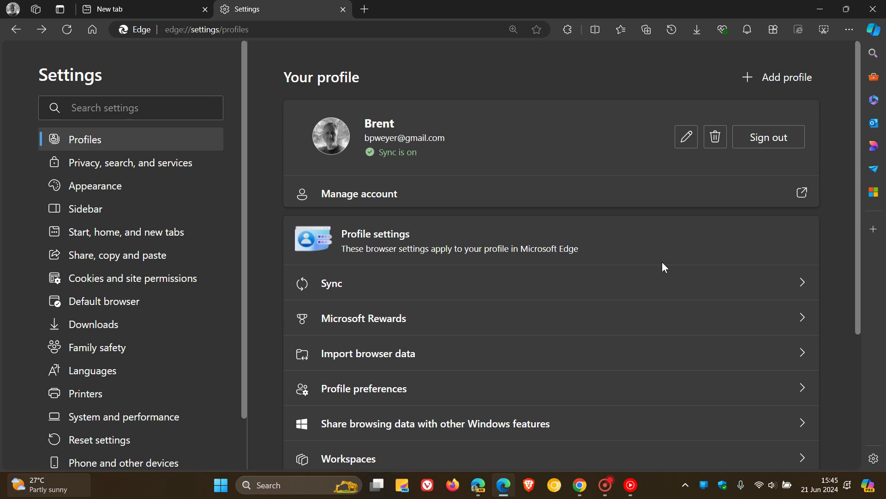
{"action": "left_click", "coordinate": [478, 484]}
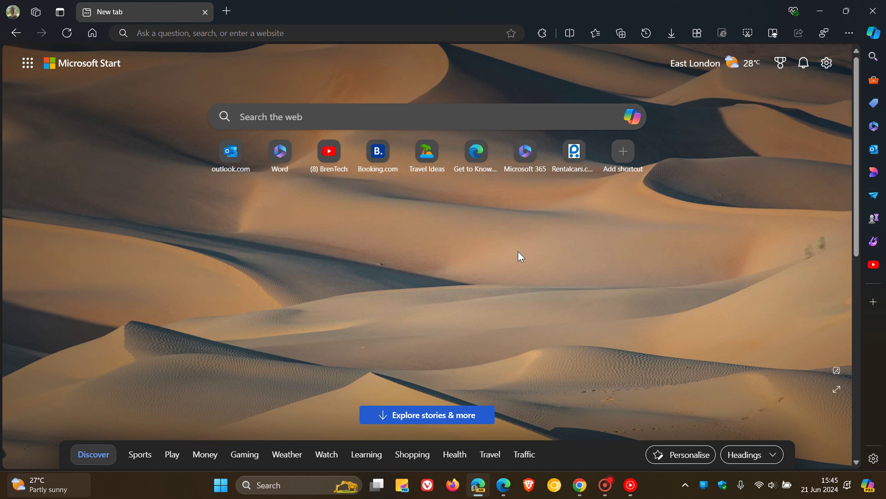
- Open Edge Canary's Accessibility settings and scroll down to the Swipe between pages toggle
{"action": "left_click", "coordinate": [13, 11]}
{"action": "left_click", "coordinate": [174, 41]}
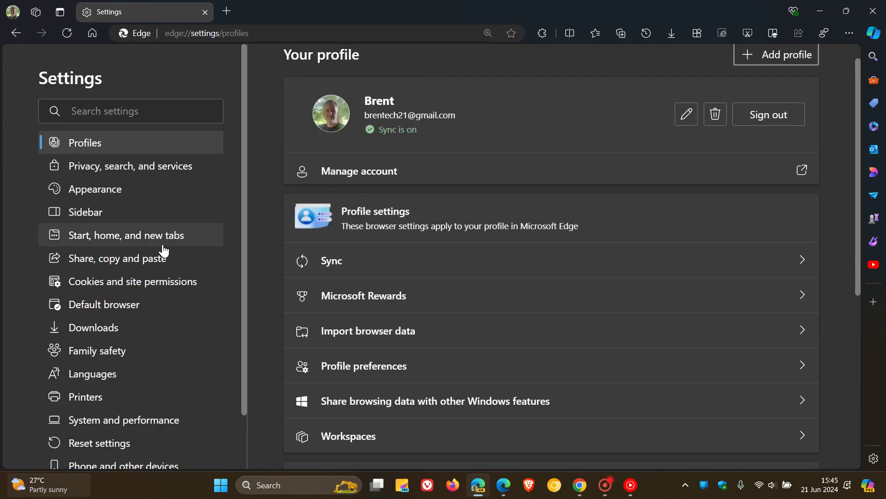
{"action": "scroll", "coordinate": [159, 256], "scroll_direction": "down", "scroll_amount": 2}
{"action": "left_click", "coordinate": [129, 434]}
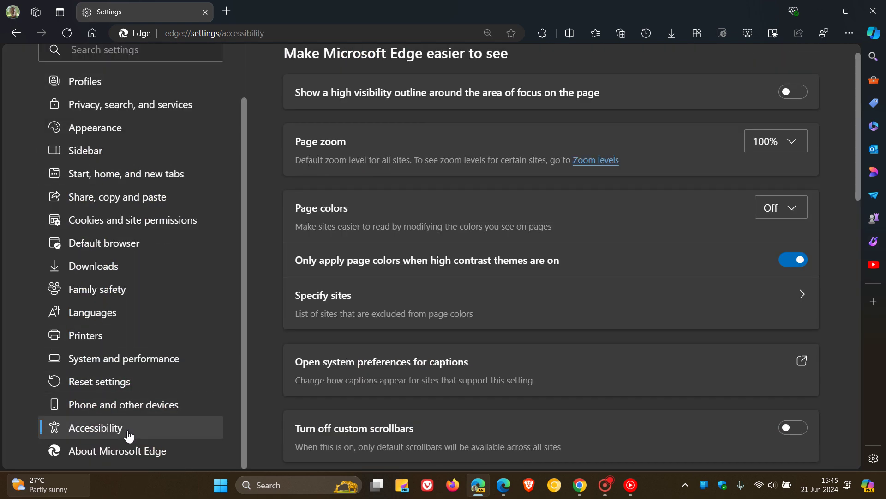
{"action": "scroll", "coordinate": [262, 266], "scroll_direction": "down", "scroll_amount": 5}
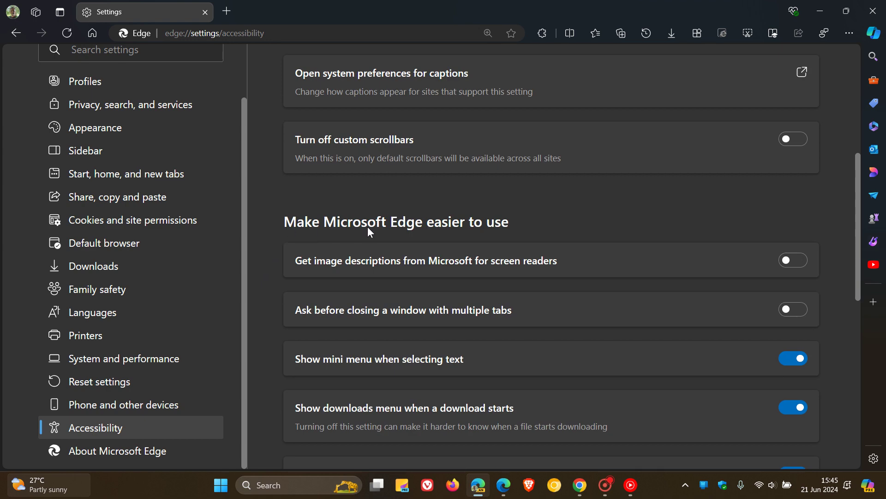
{"action": "scroll", "coordinate": [556, 212], "scroll_direction": "down", "scroll_amount": 3}
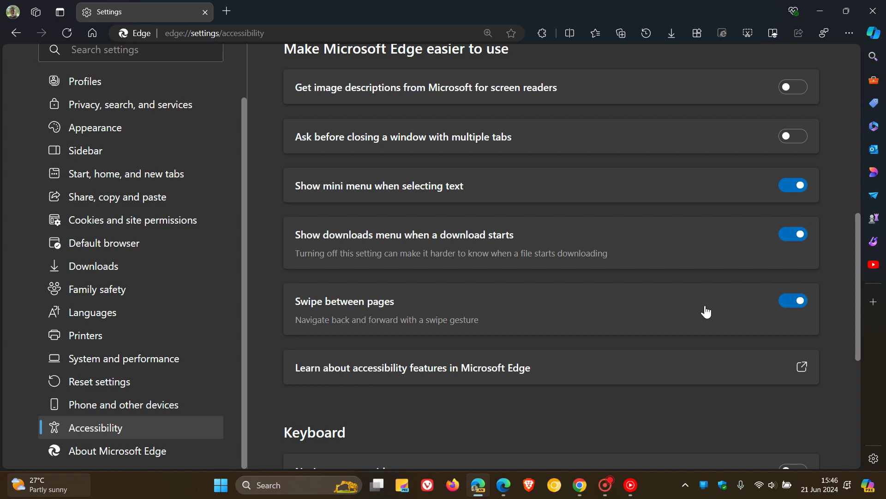
- Add a new tab, reopen Settings via the profile menu, and go to System and performance
{"action": "left_click", "coordinate": [227, 12]}
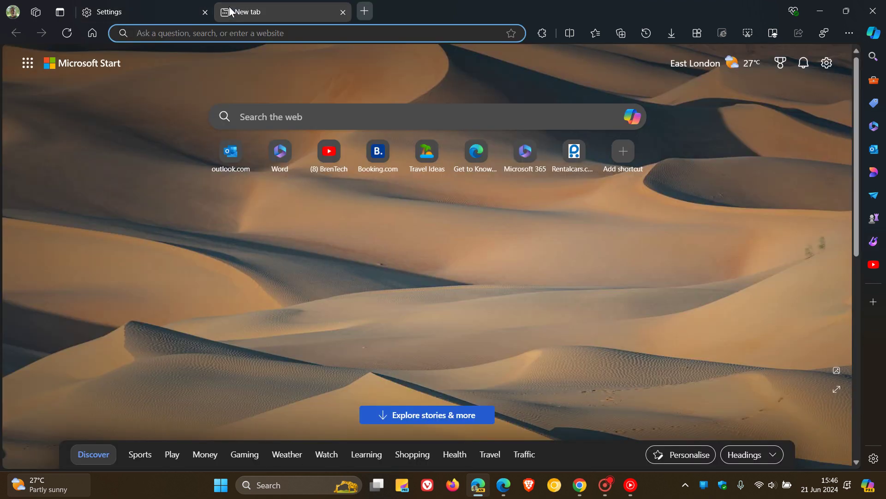
{"action": "left_click", "coordinate": [13, 12]}
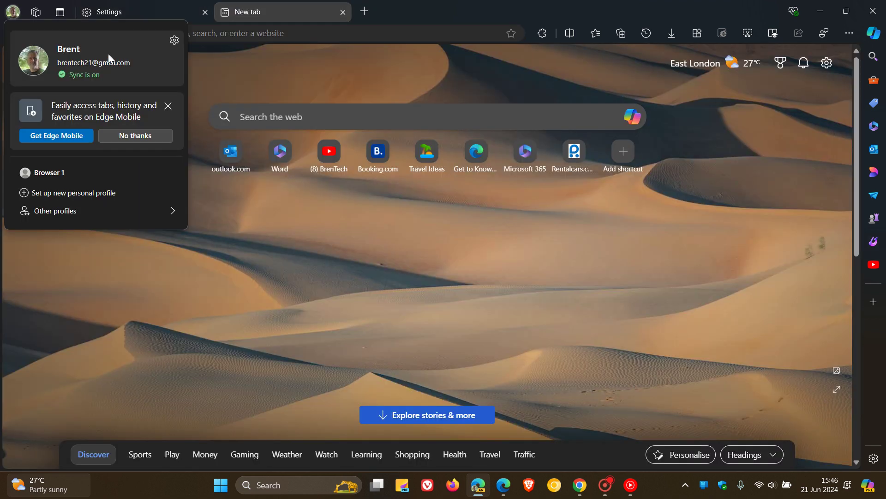
{"action": "left_click", "coordinate": [174, 40]}
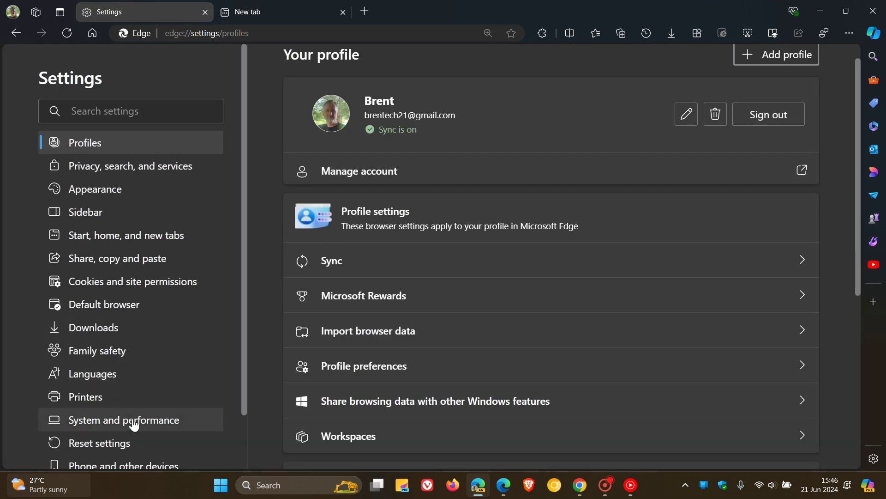
{"action": "left_click", "coordinate": [134, 423]}
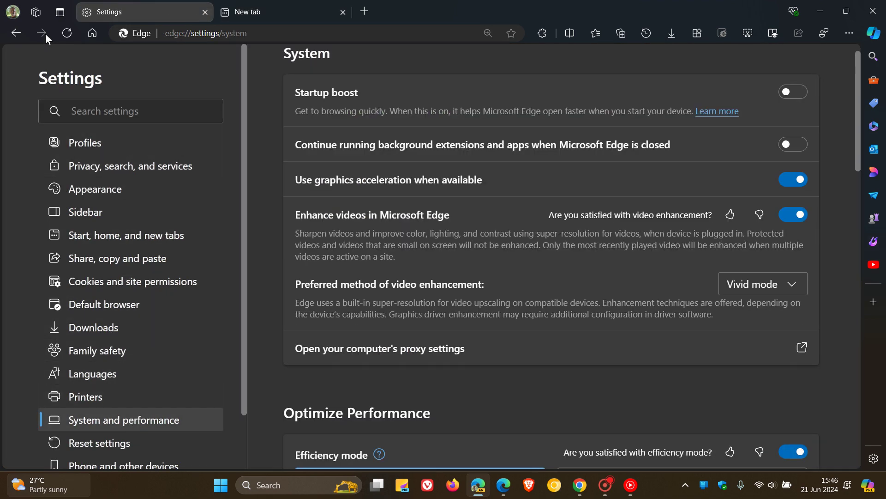
- Navigate back and forth between Profiles and System settings, finishing on Profiles
{"action": "left_click", "coordinate": [16, 33]}
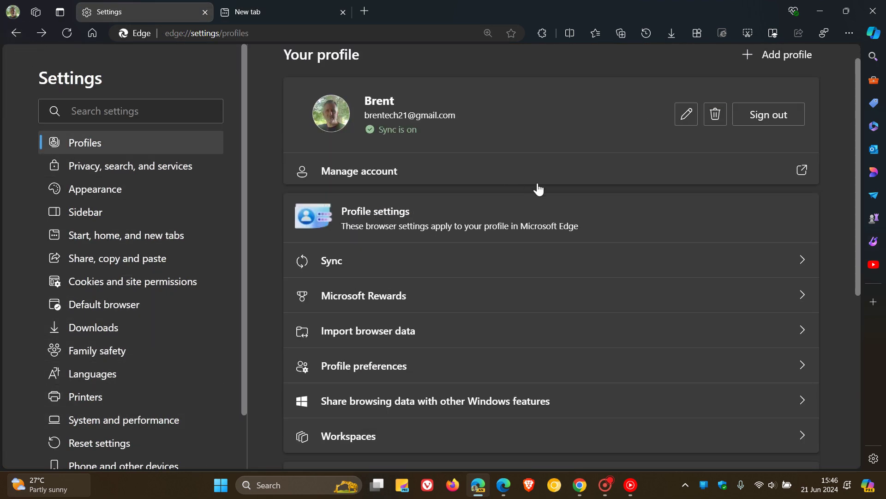
{"action": "key", "text": "alt+Right"}
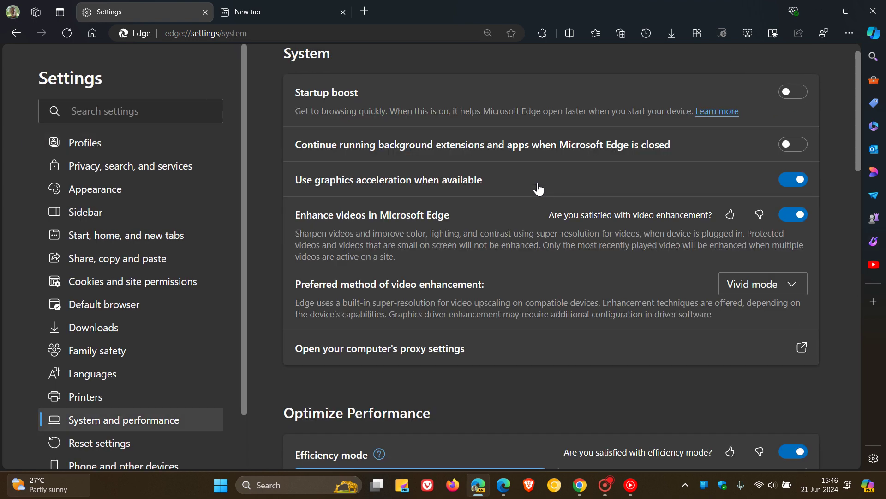
{"action": "key", "text": "alt+Left"}
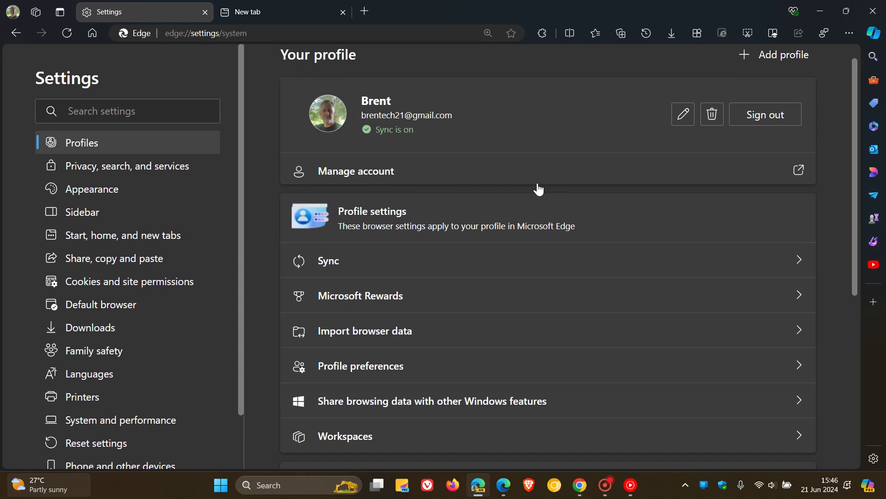
{"action": "key", "text": "alt+Right"}
{"action": "key", "text": "alt+Left"}
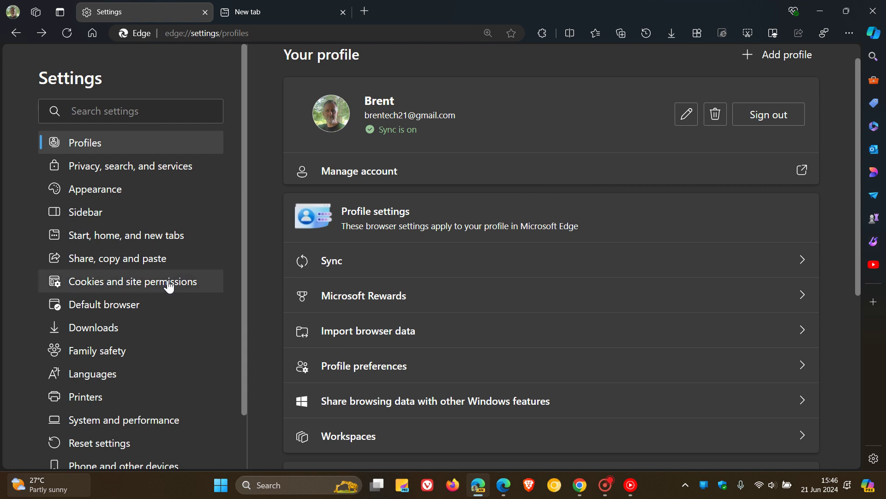
- Switch off Swipe between pages in Accessibility, then go back to the Profiles page
{"action": "scroll", "coordinate": [156, 296], "scroll_direction": "down", "scroll_amount": 1}
{"action": "left_click", "coordinate": [128, 430]}
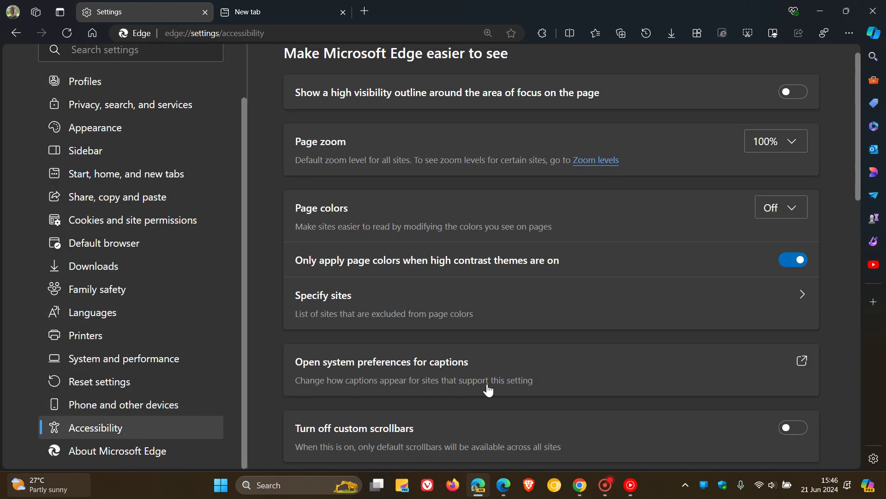
{"action": "scroll", "coordinate": [510, 293], "scroll_direction": "down", "scroll_amount": 3}
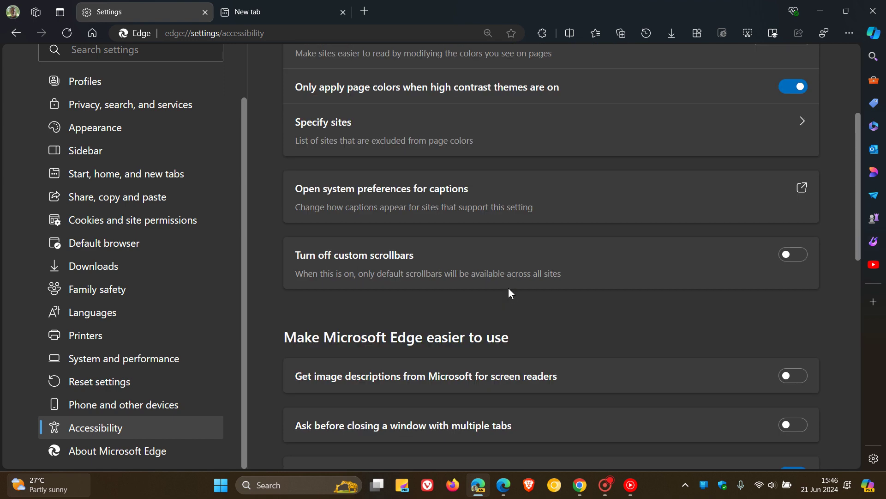
{"action": "scroll", "coordinate": [510, 294], "scroll_direction": "down", "scroll_amount": 4}
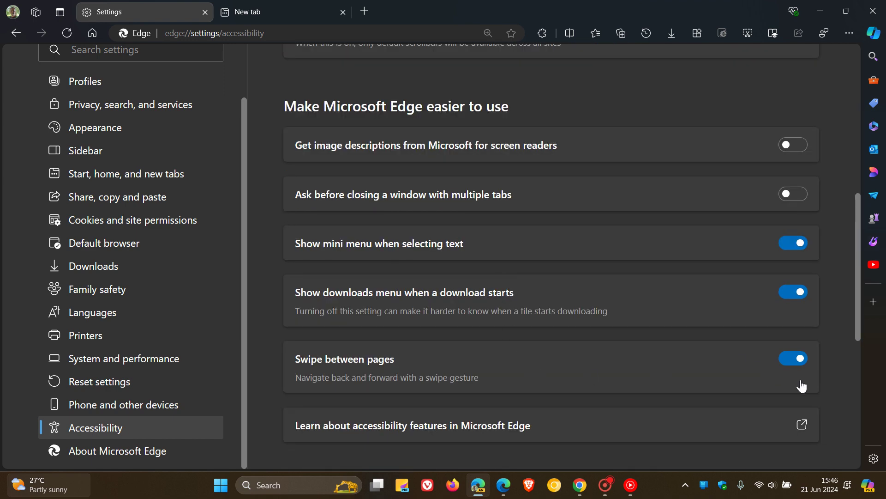
{"action": "left_click", "coordinate": [786, 361]}
{"action": "left_click", "coordinate": [15, 33]}
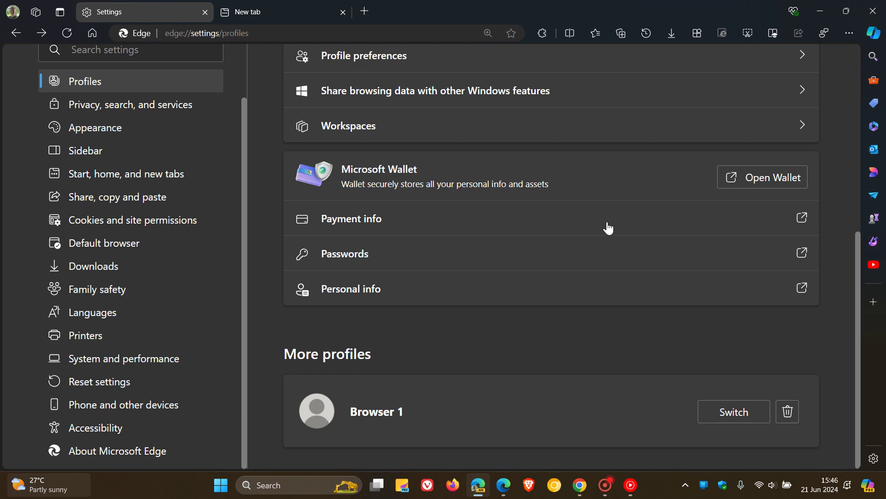
- Return to Accessibility settings and switch Swipe between pages back on
{"action": "left_click", "coordinate": [147, 427]}
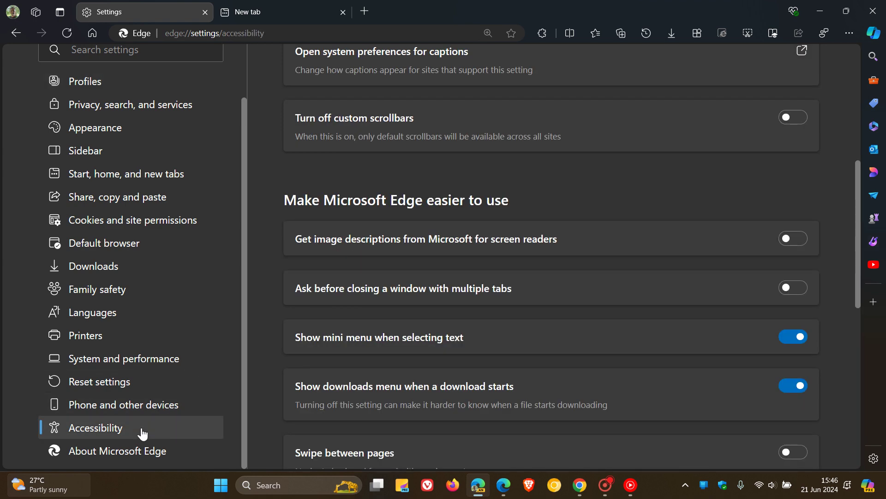
{"action": "scroll", "coordinate": [568, 274], "scroll_direction": "down", "scroll_amount": 1}
{"action": "scroll", "coordinate": [566, 270], "scroll_direction": "down", "scroll_amount": 3}
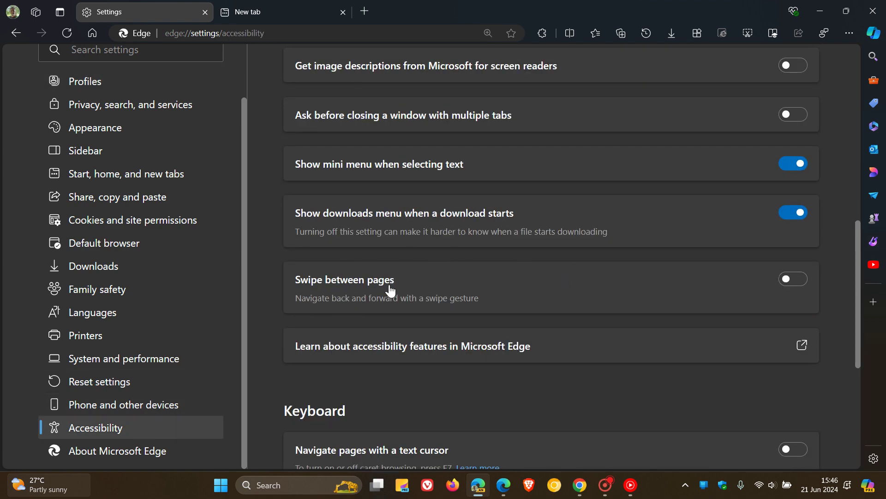
{"action": "left_click", "coordinate": [800, 283]}
- In Google Chrome, go back from Accessibility to main settings, then swipe forward and back
{"action": "left_click", "coordinate": [577, 494]}
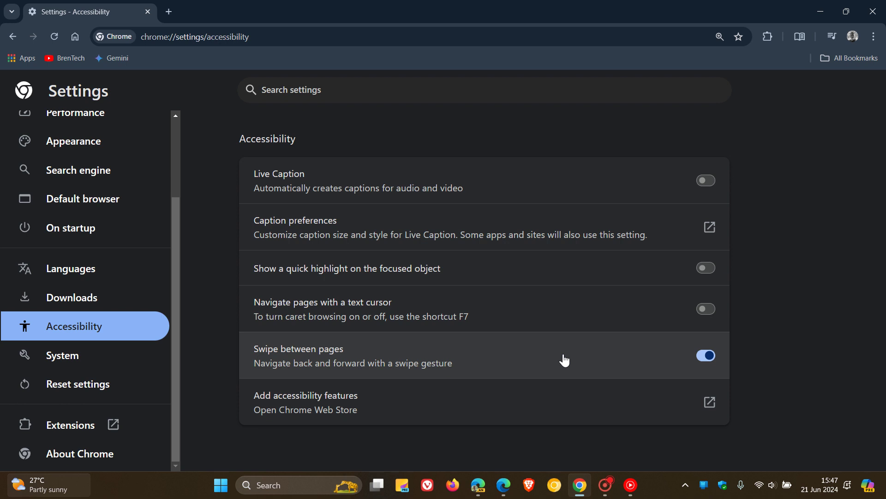
{"action": "left_click", "coordinate": [13, 37]}
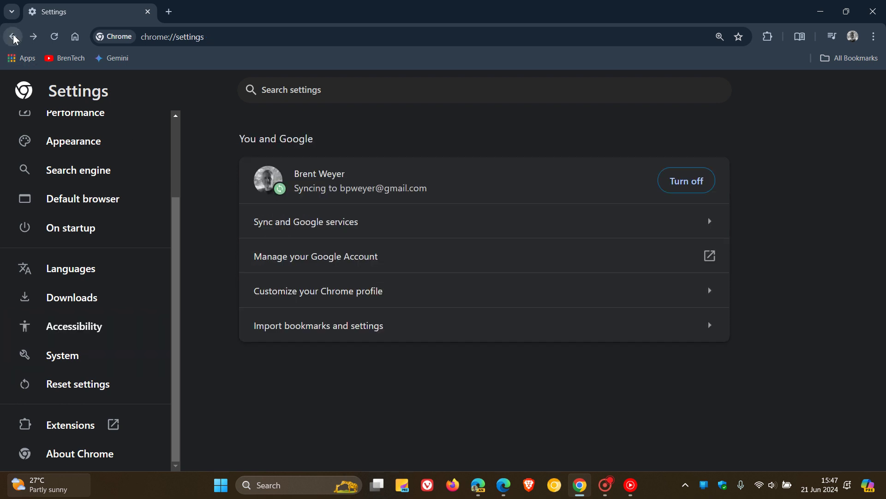
{"action": "scroll", "coordinate": [577, 244], "scroll_direction": "right", "scroll_amount": 5}
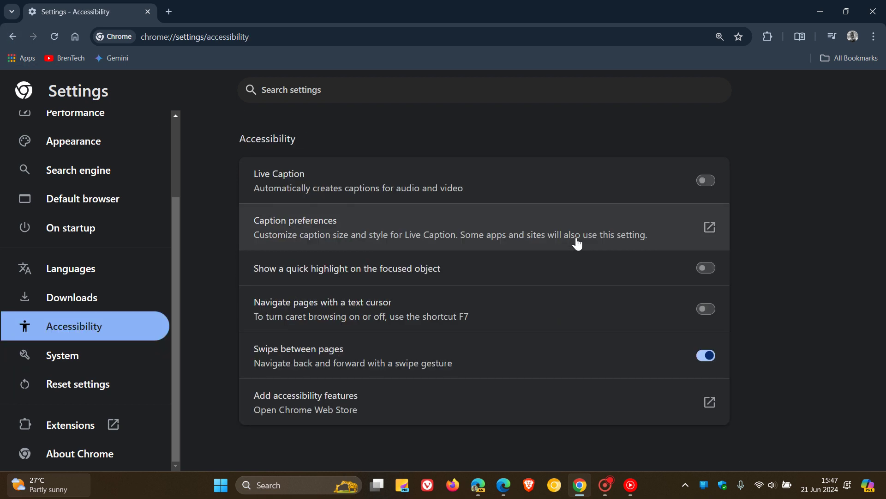
{"action": "scroll", "coordinate": [577, 244], "scroll_direction": "left", "scroll_amount": 5}
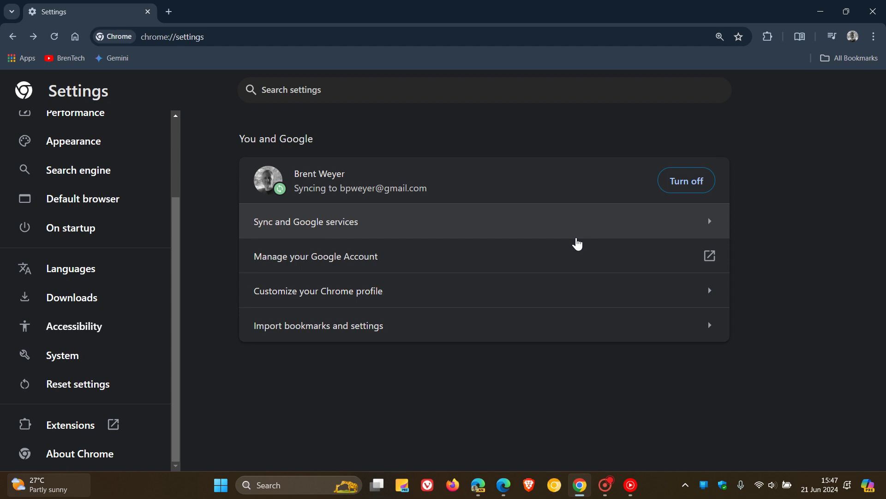
- Bring Edge Canary forward and load the Microsoft Start home page in its settings tab
{"action": "left_click", "coordinate": [478, 486]}
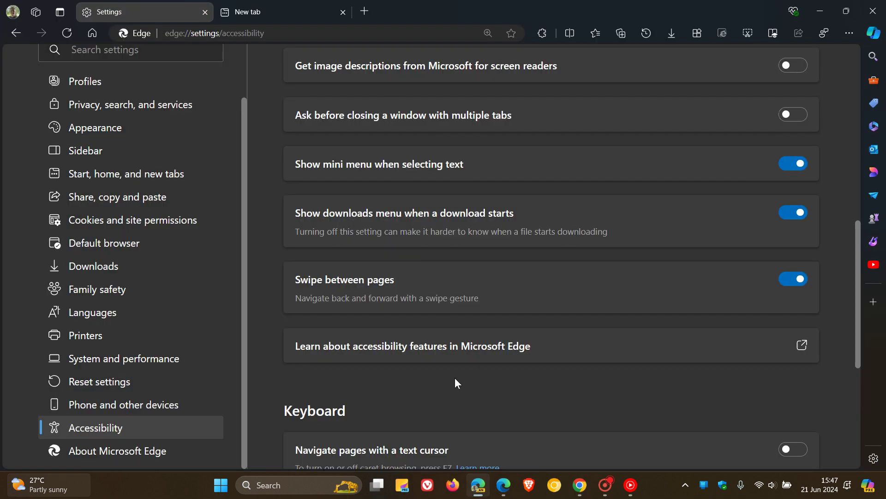
{"action": "left_click", "coordinate": [92, 33]}
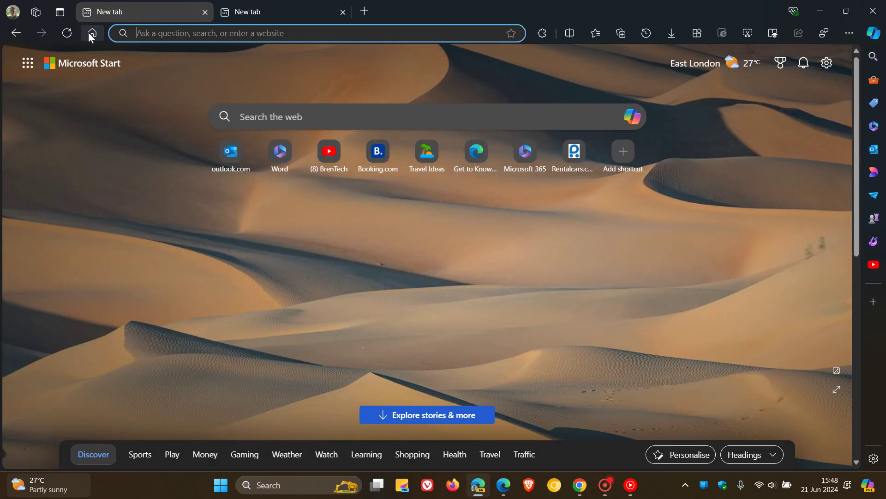